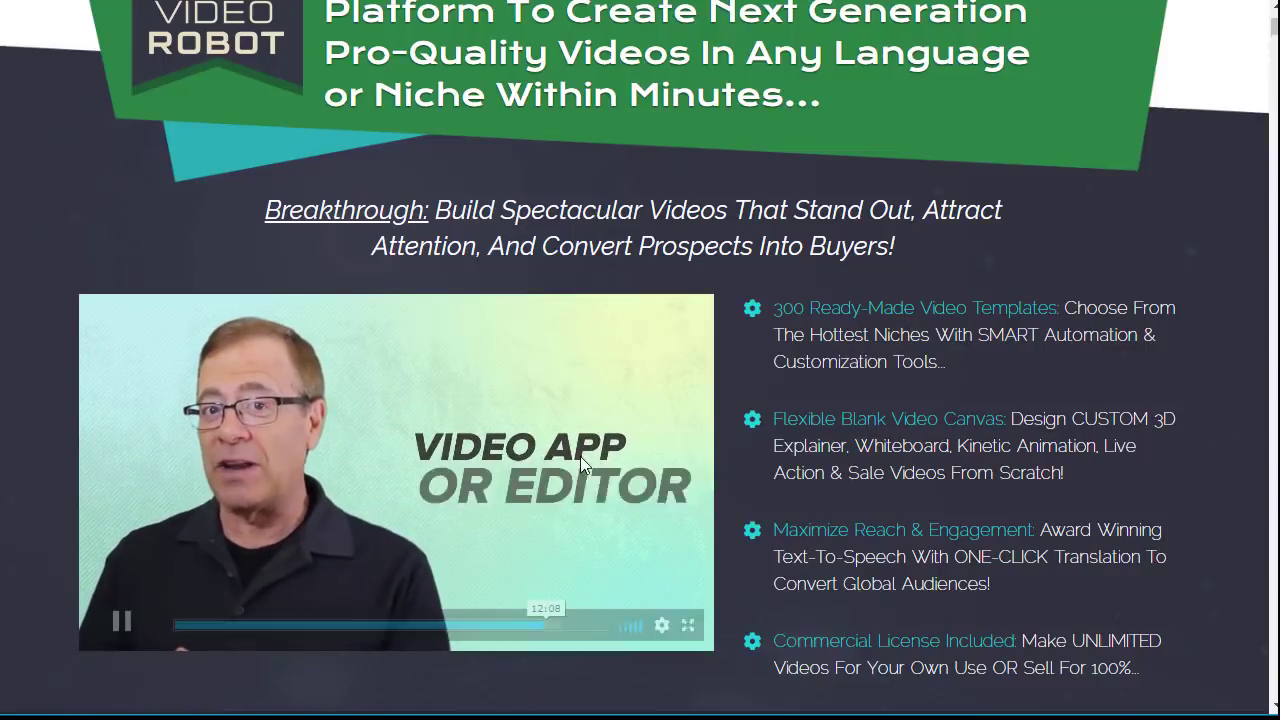
Step: Pause and resume the sales video, then scroll down through the page
left_click(410, 431)
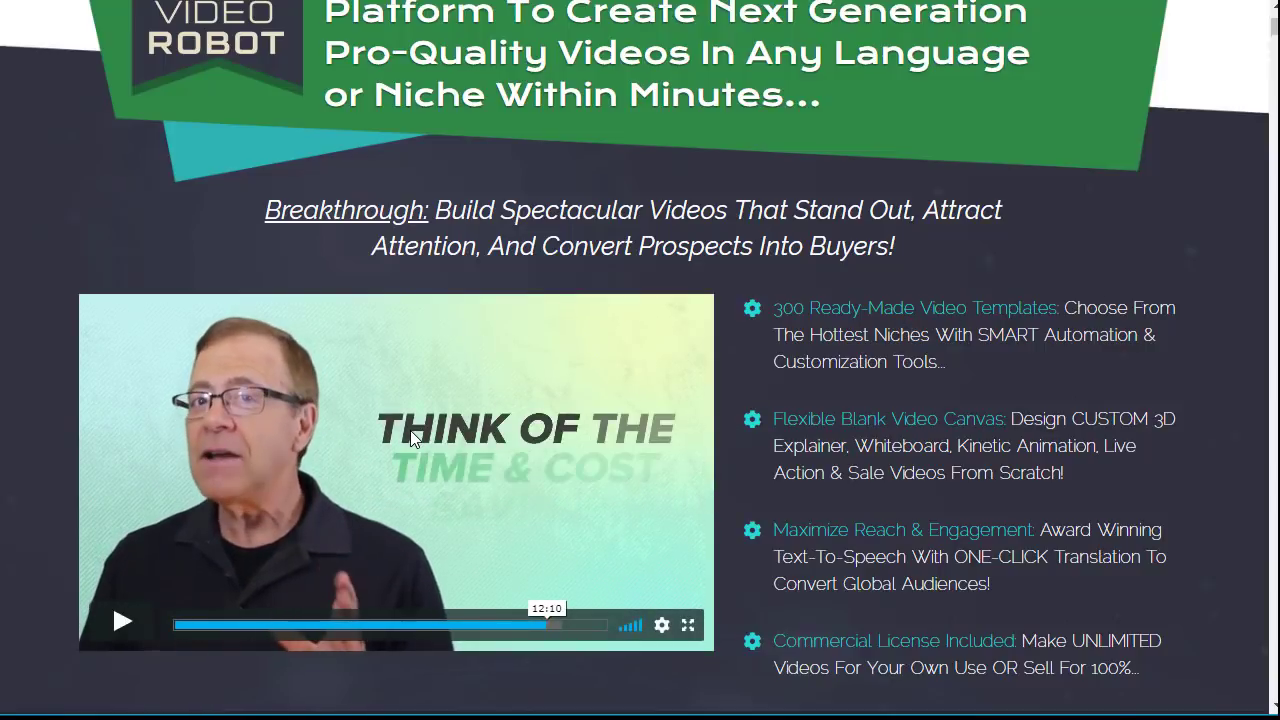
left_click(410, 430)
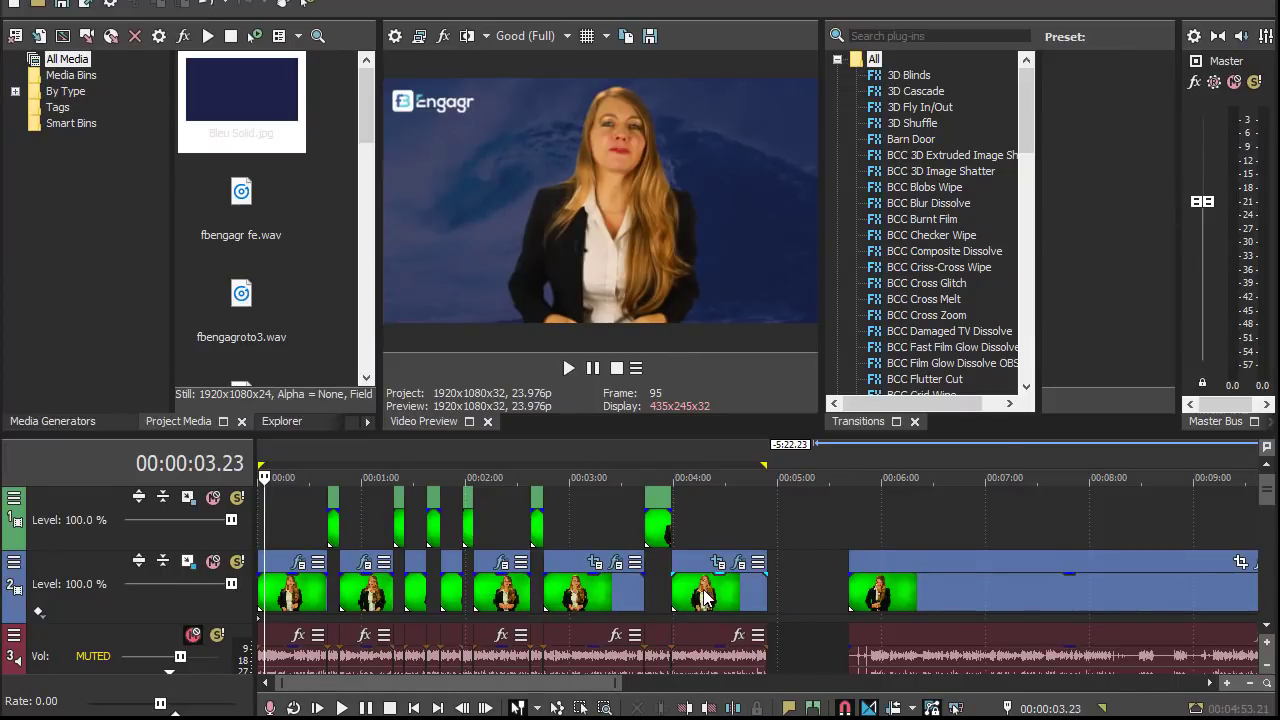
scroll(705, 598, "down", 2)
scroll(705, 598, "down", 2)
scroll(700, 590, "down", 1)
scroll(698, 590, "down", 2)
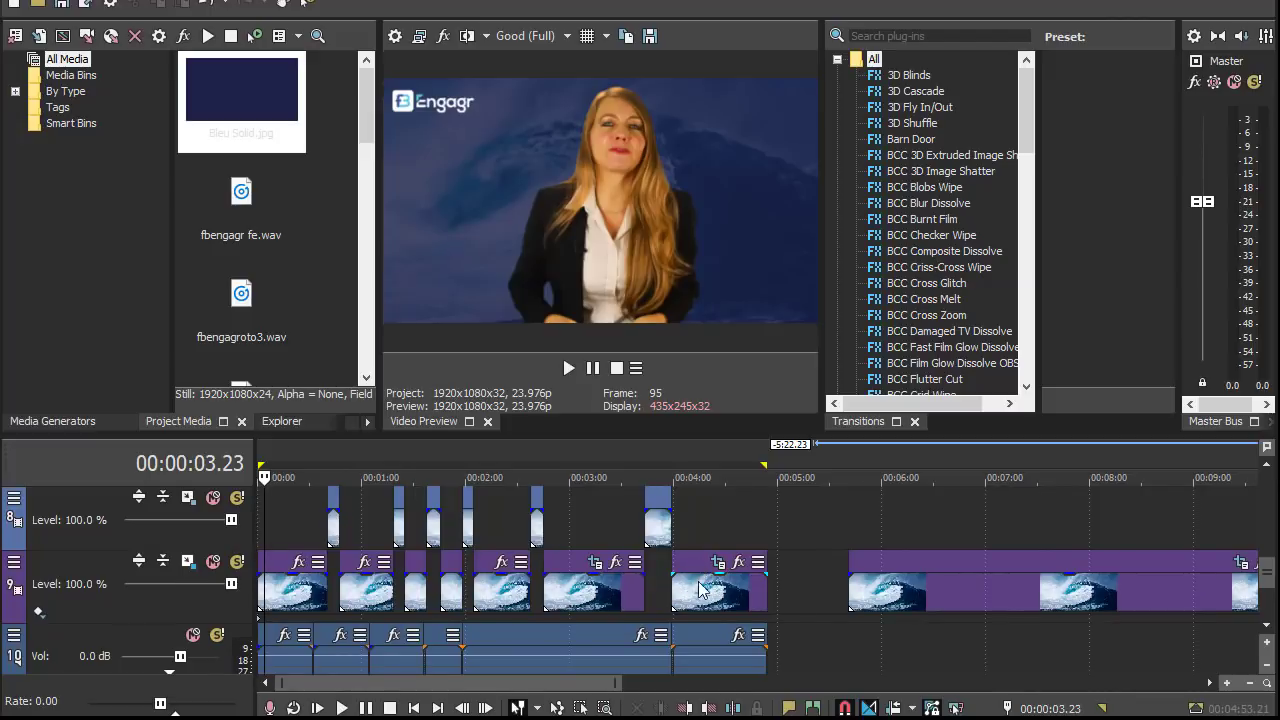
scroll(716, 612, "down", 1)
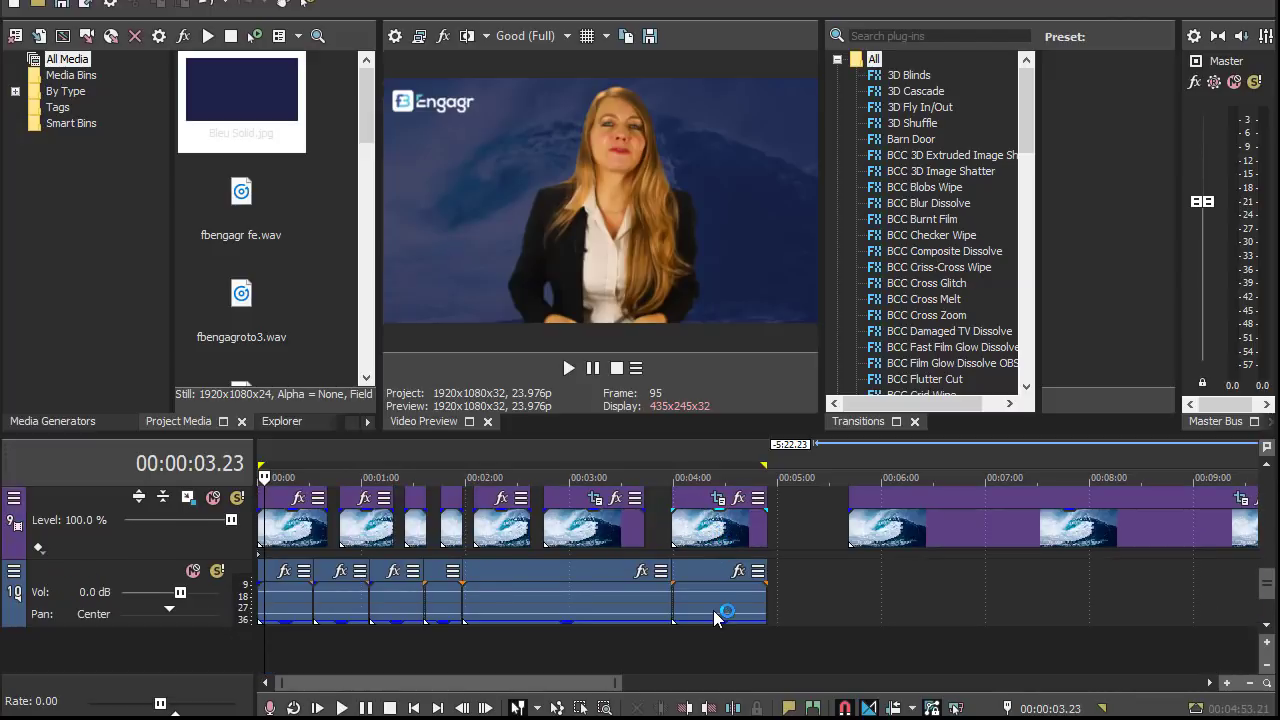
Step: Scroll back up, then slightly down on the Step 4 Preview and Edit page
scroll(716, 612, "up", 2)
scroll(716, 615, "up", 1)
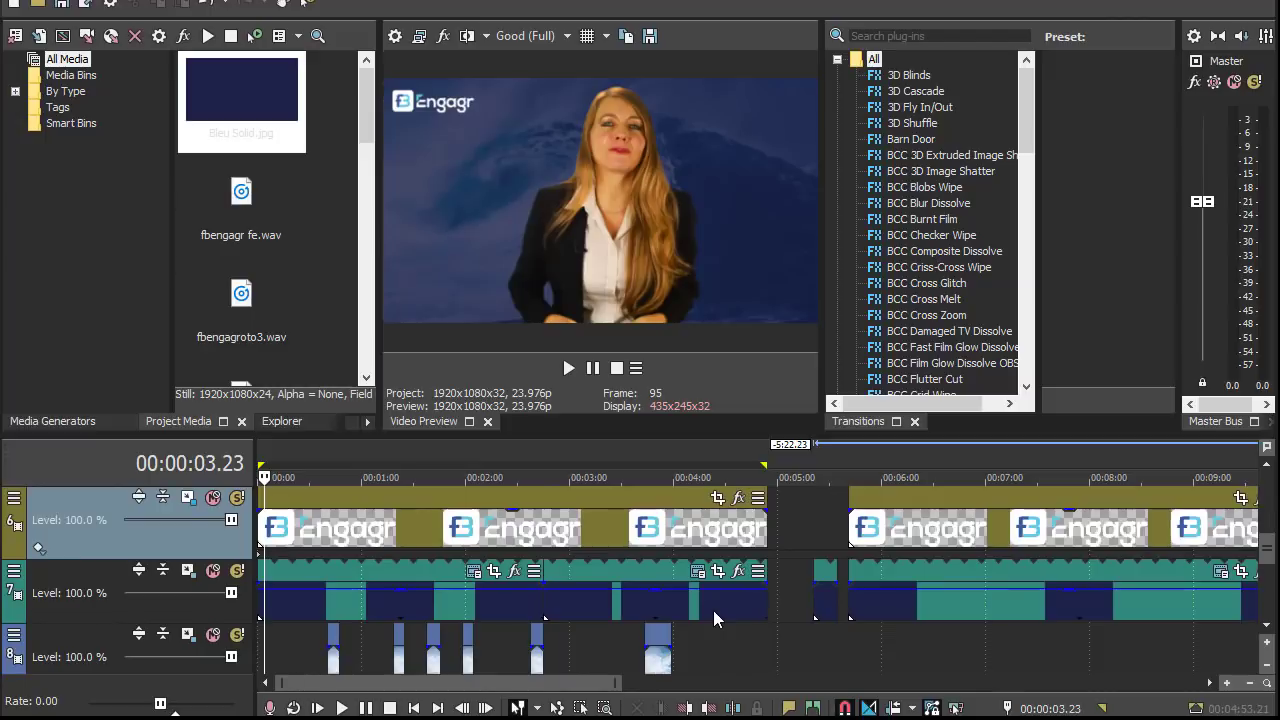
scroll(716, 620, "up", 2)
scroll(716, 622, "up", 1)
scroll(716, 621, "up", 1)
scroll(716, 620, "up", 1)
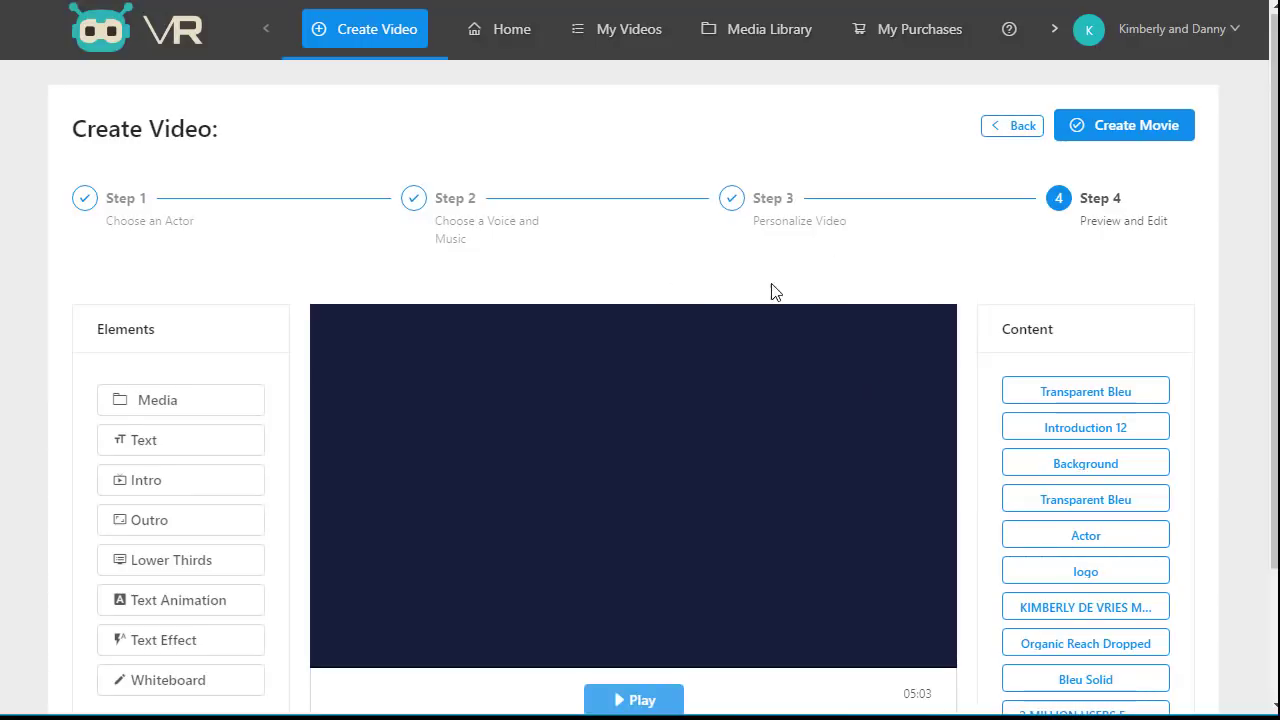
scroll(874, 244, "down", 1)
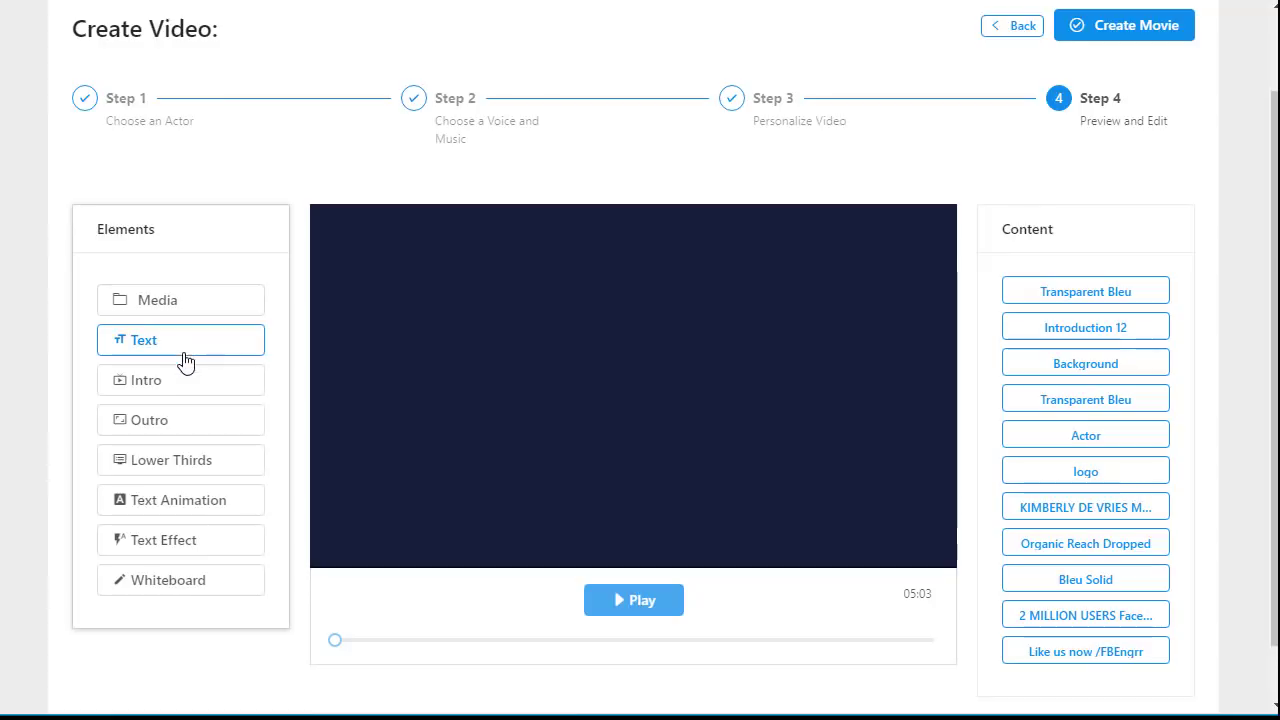
left_click(165, 390)
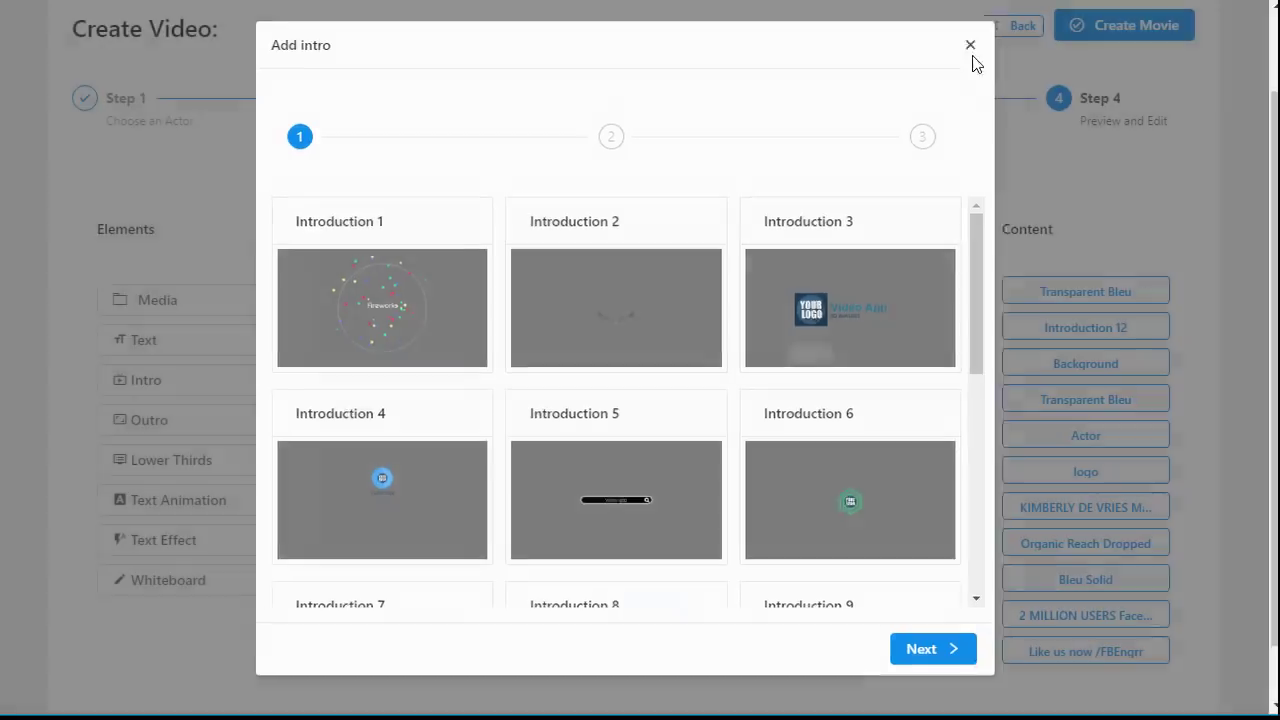
left_click(993, 44)
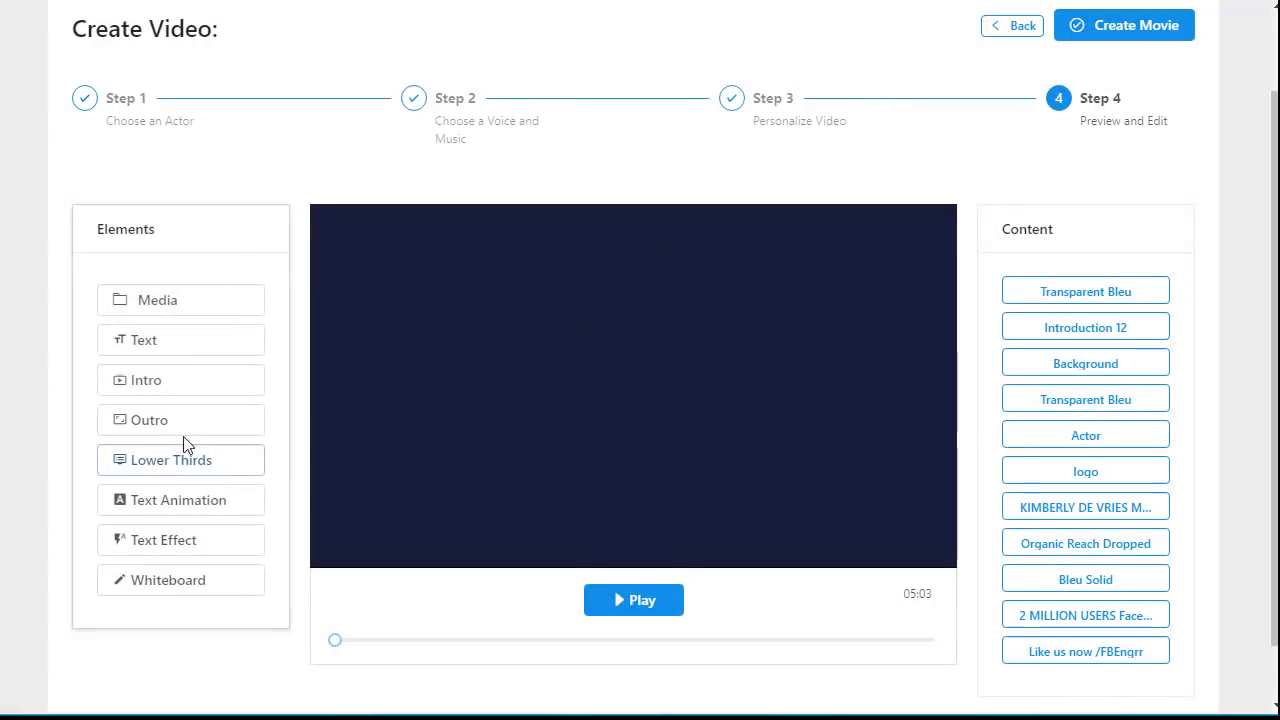
left_click(149, 425)
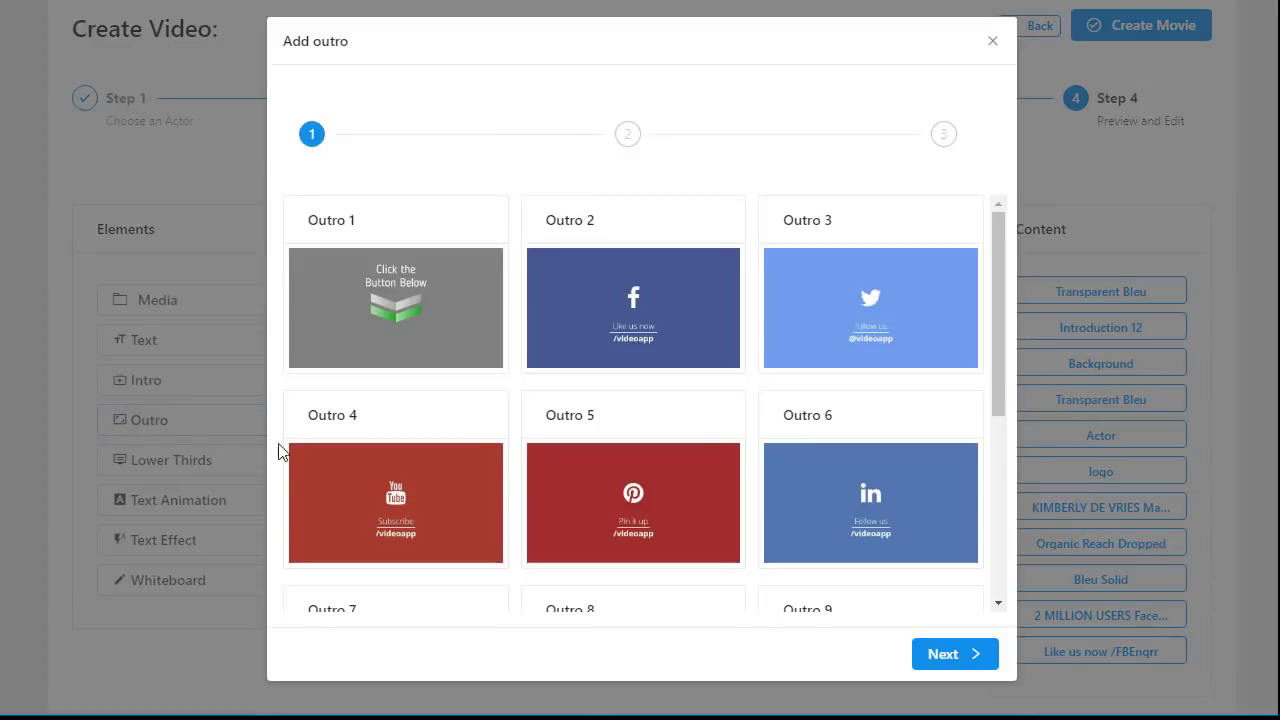
mouse_move(870, 480)
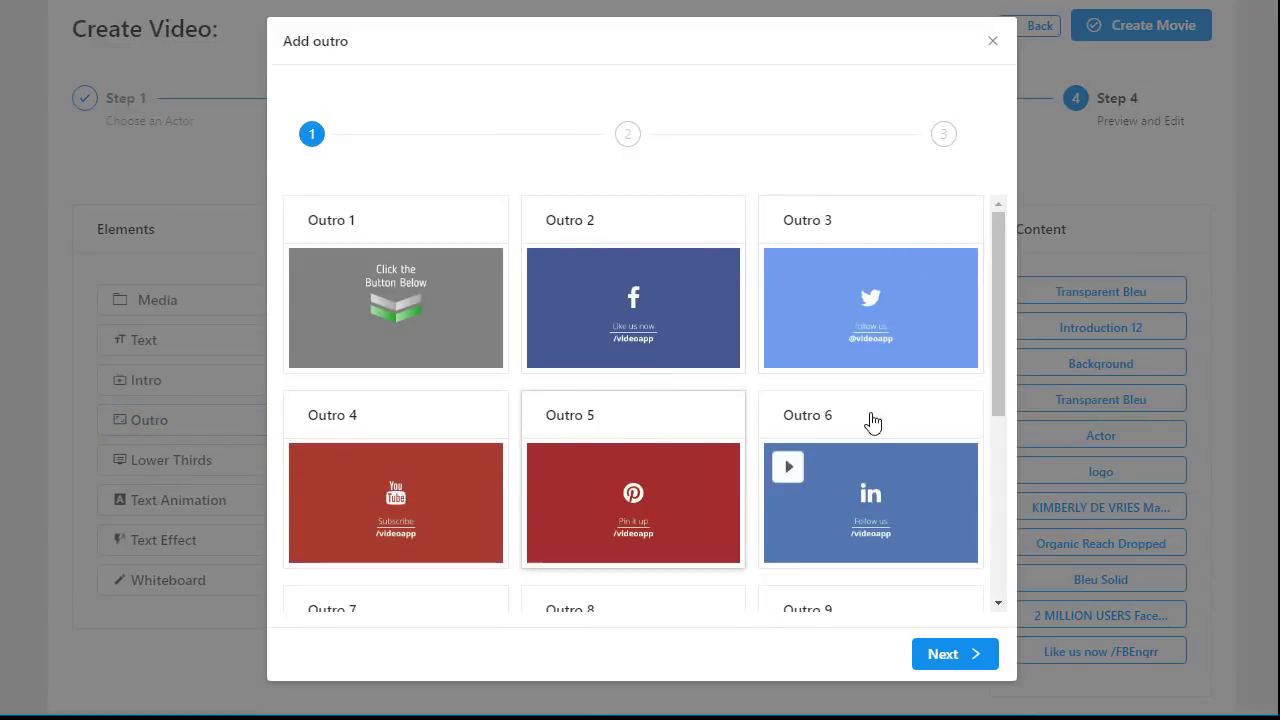
left_click(993, 41)
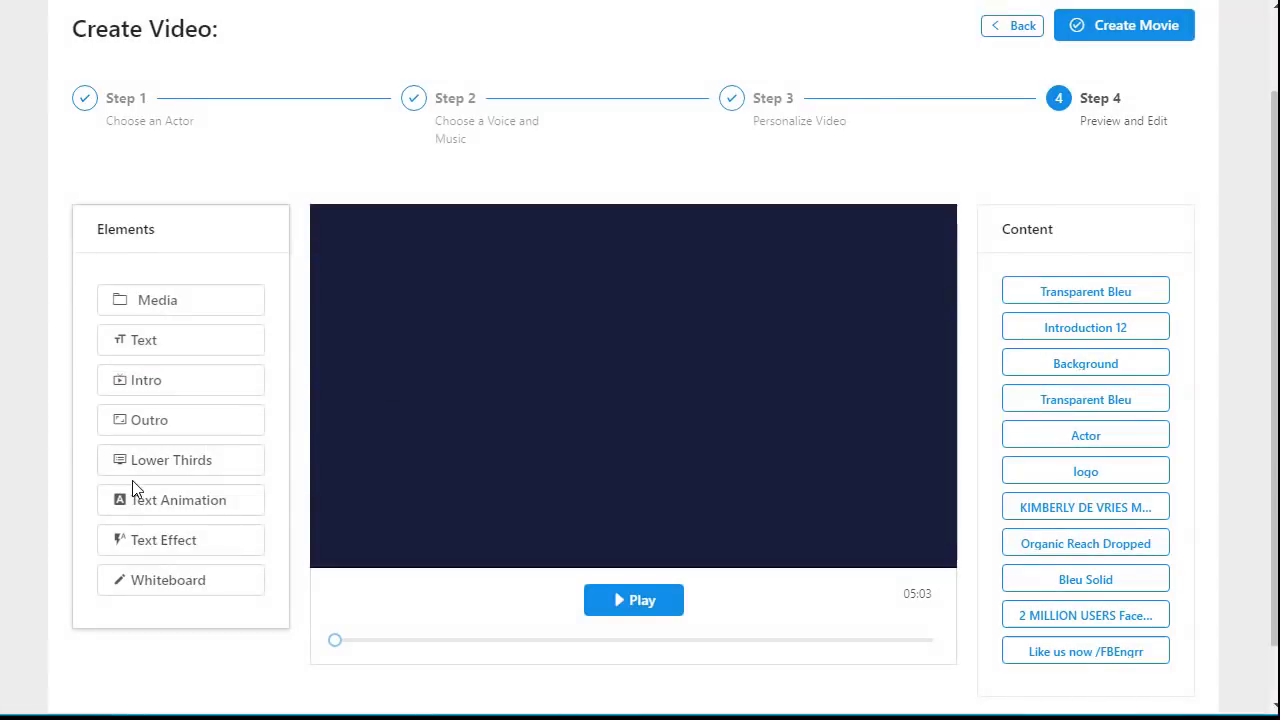
left_click(156, 465)
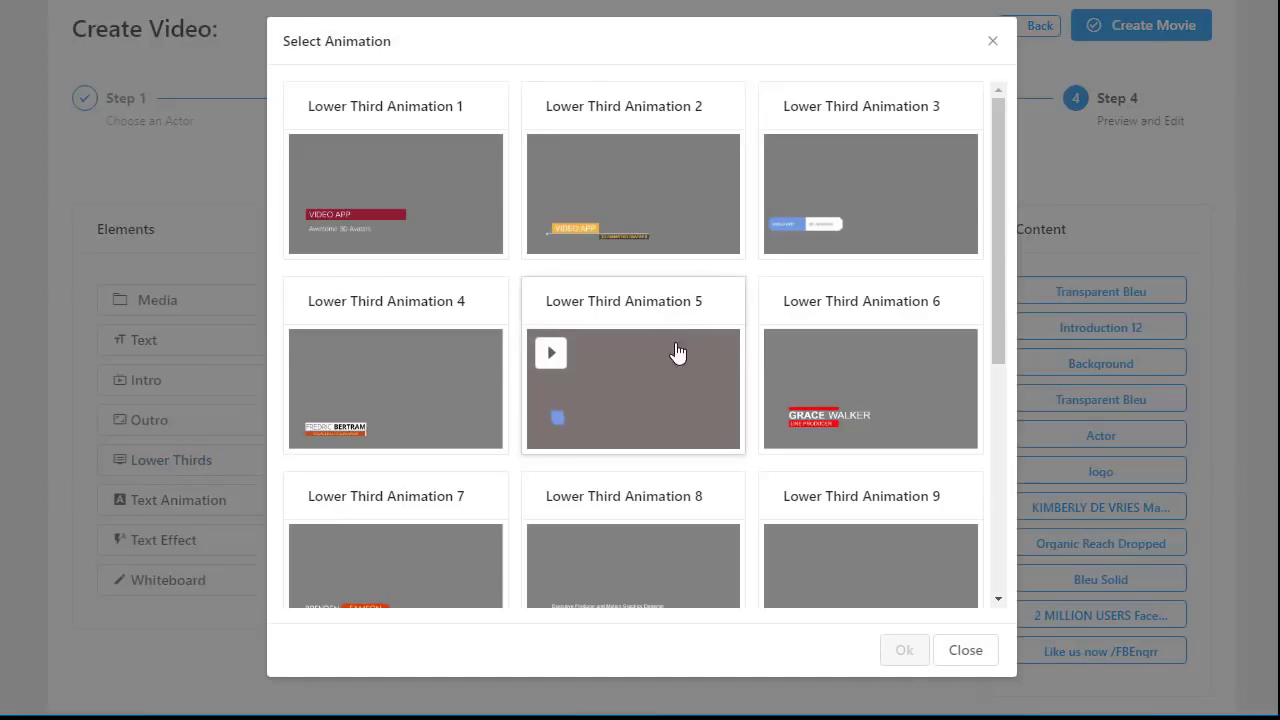
scroll(697, 393, "down", 2)
scroll(697, 393, "down", 1)
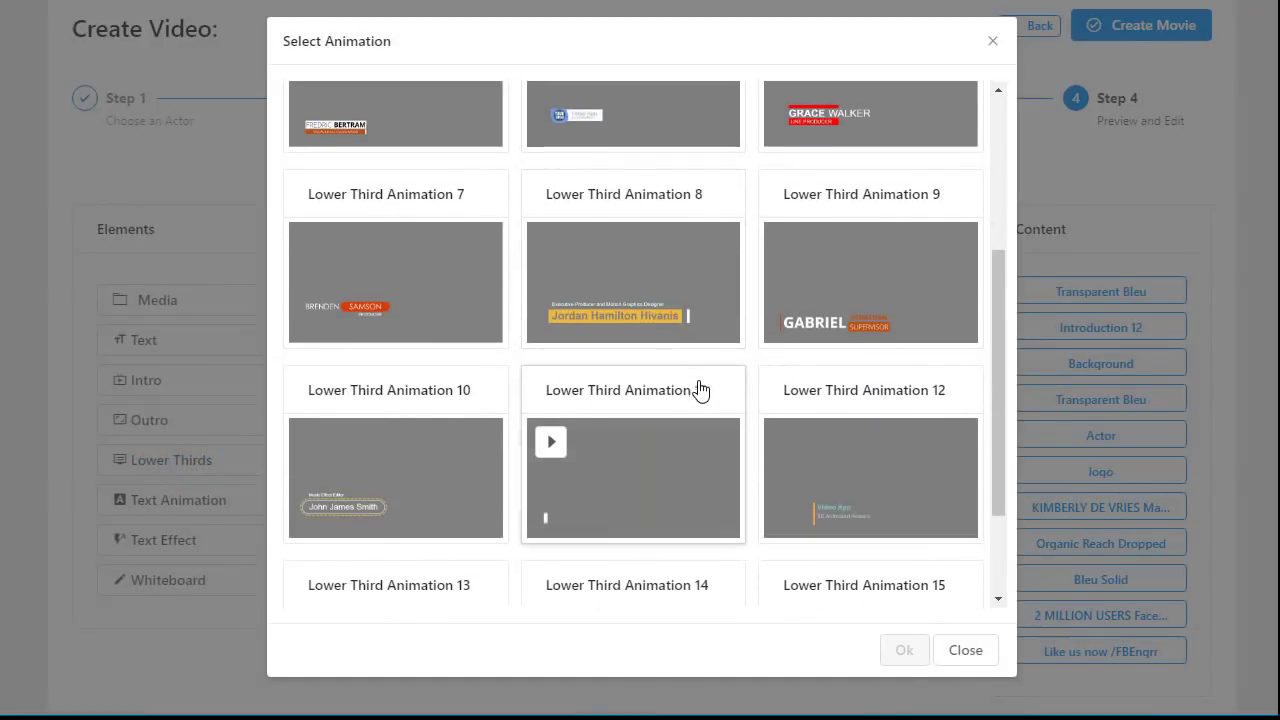
scroll(700, 390, "down", 1)
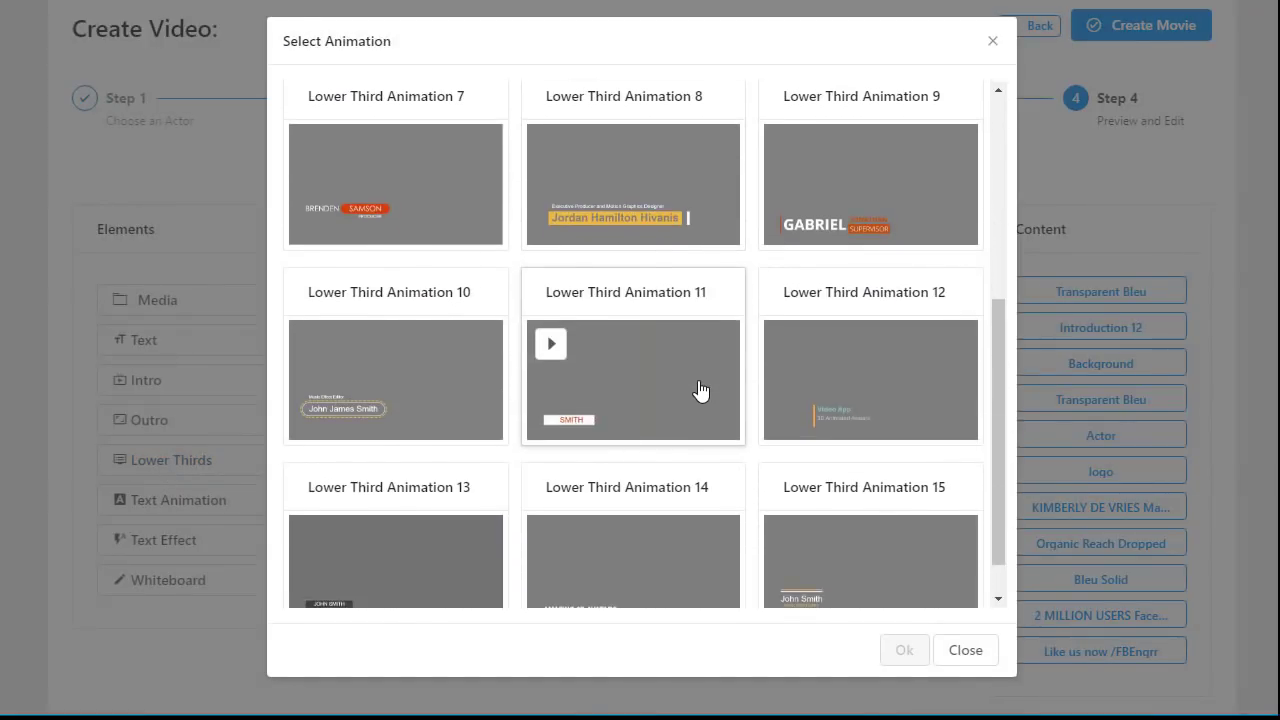
left_click(993, 43)
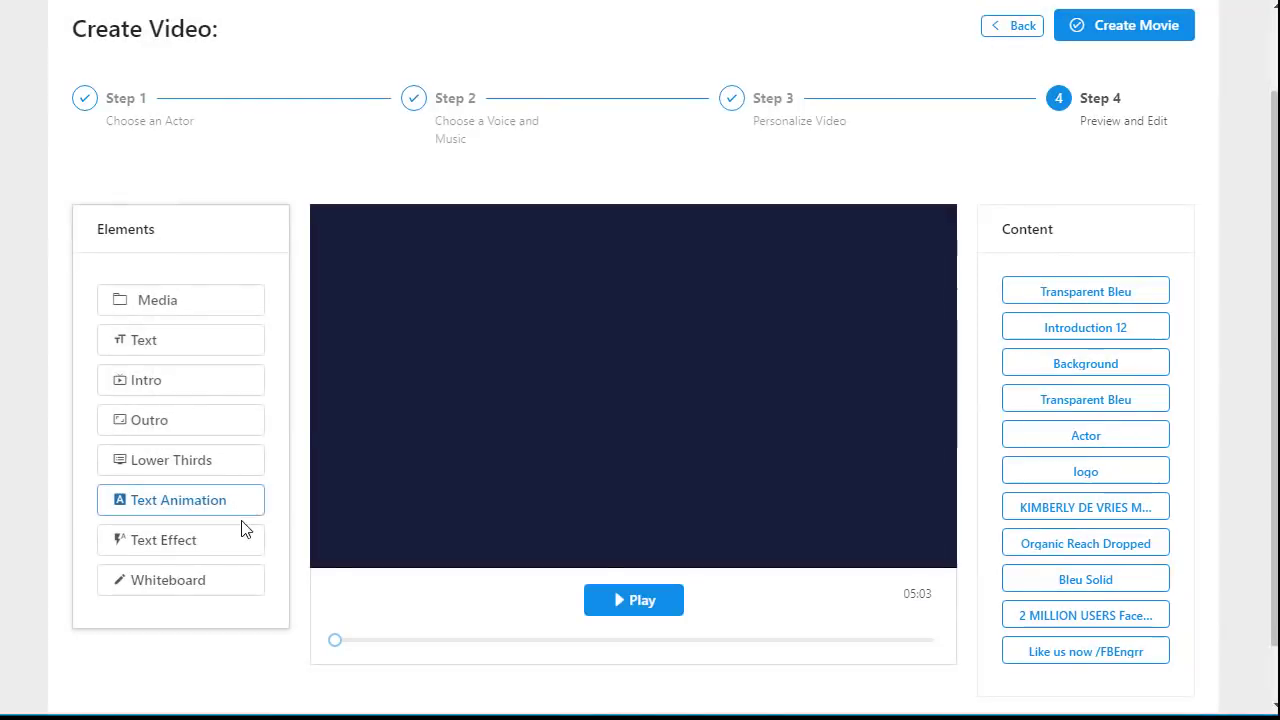
left_click(175, 510)
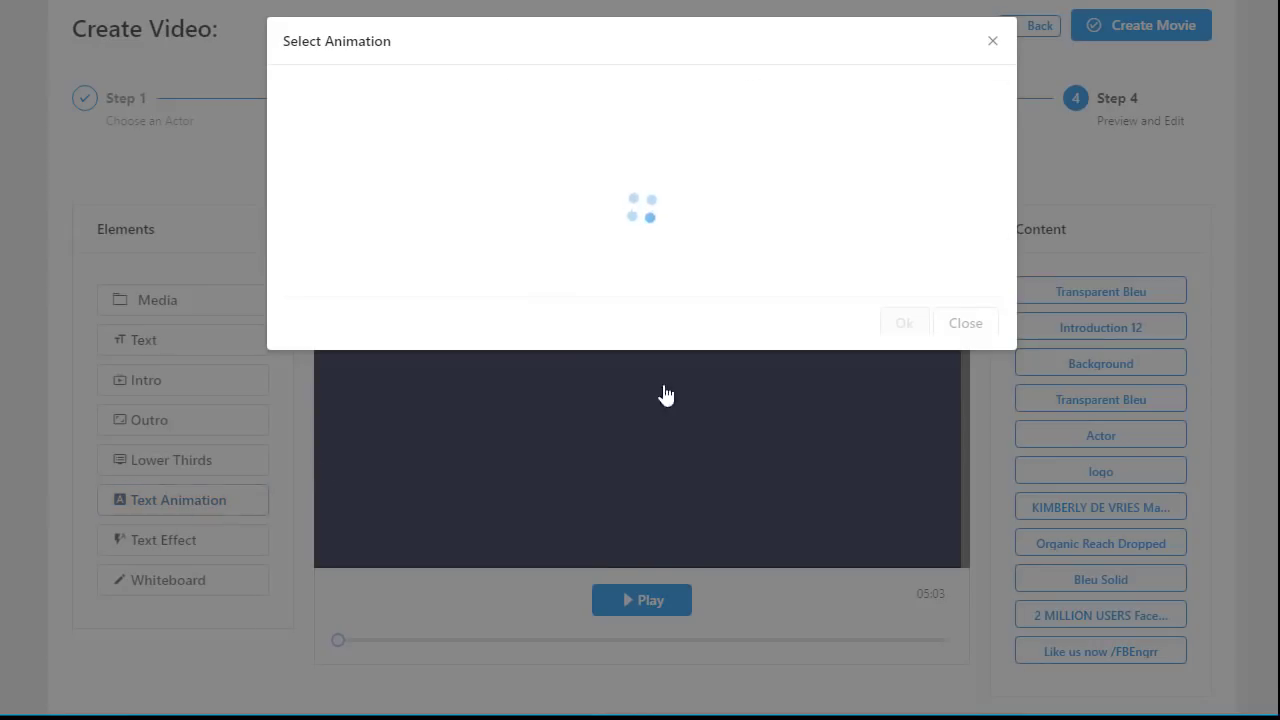
scroll(845, 380, "down", 1)
scroll(850, 399, "down", 2)
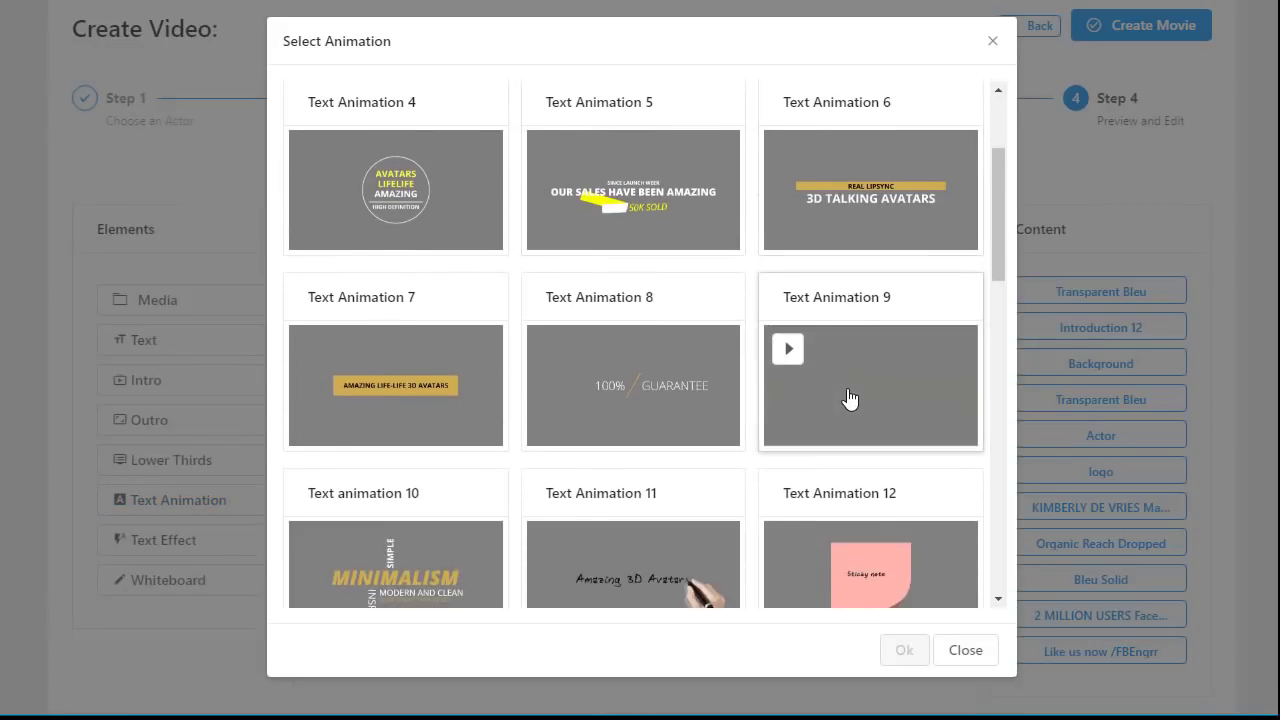
scroll(840, 400, "down", 2)
scroll(845, 395, "down", 1)
scroll(845, 393, "down", 2)
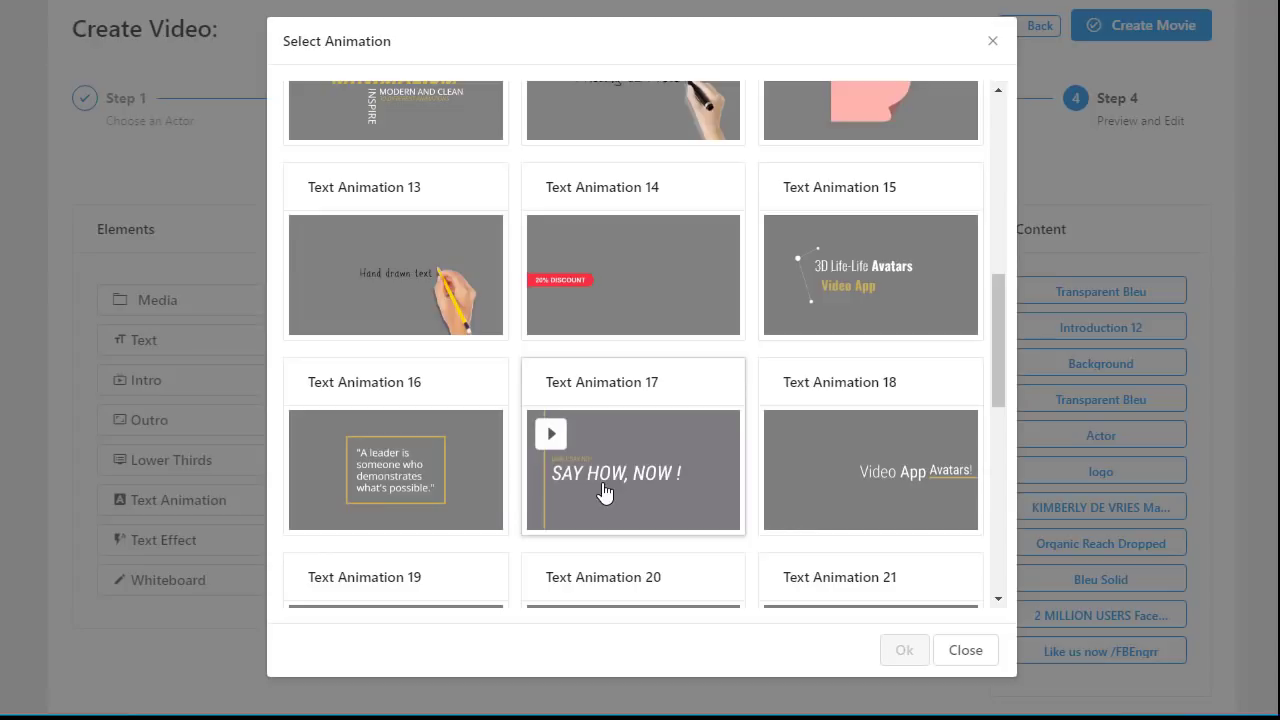
mouse_move(396, 470)
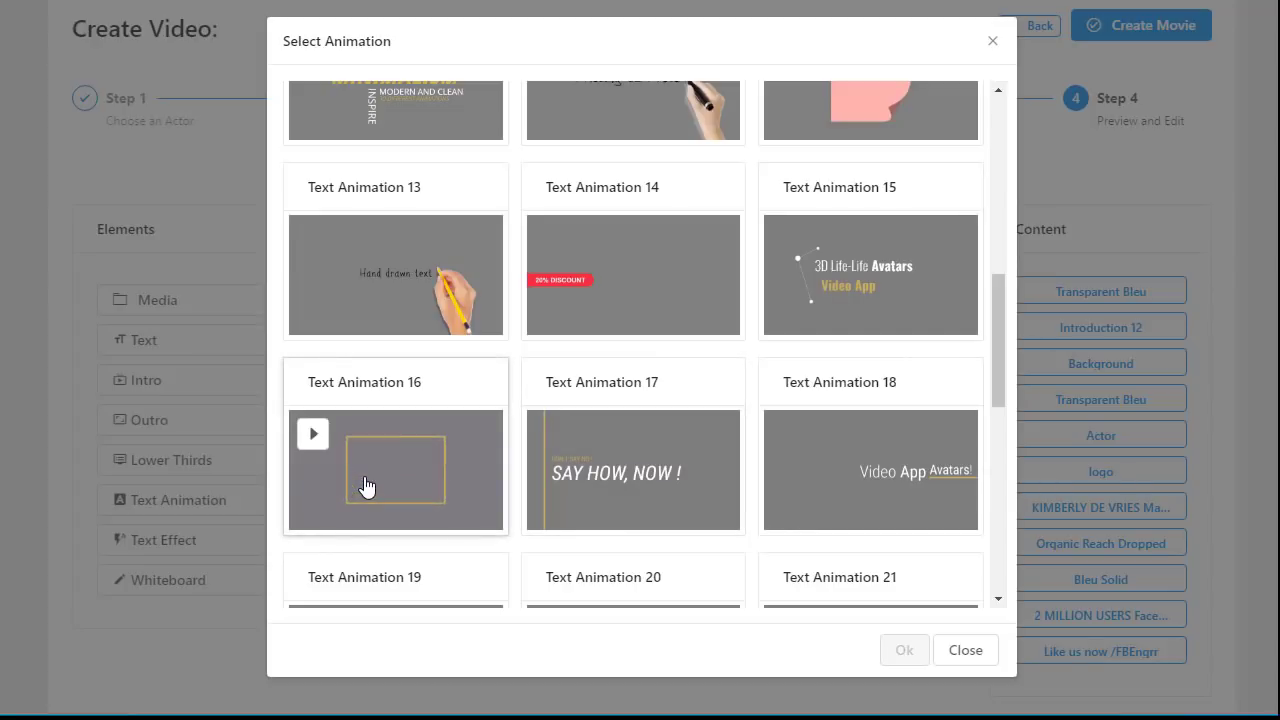
left_click(993, 44)
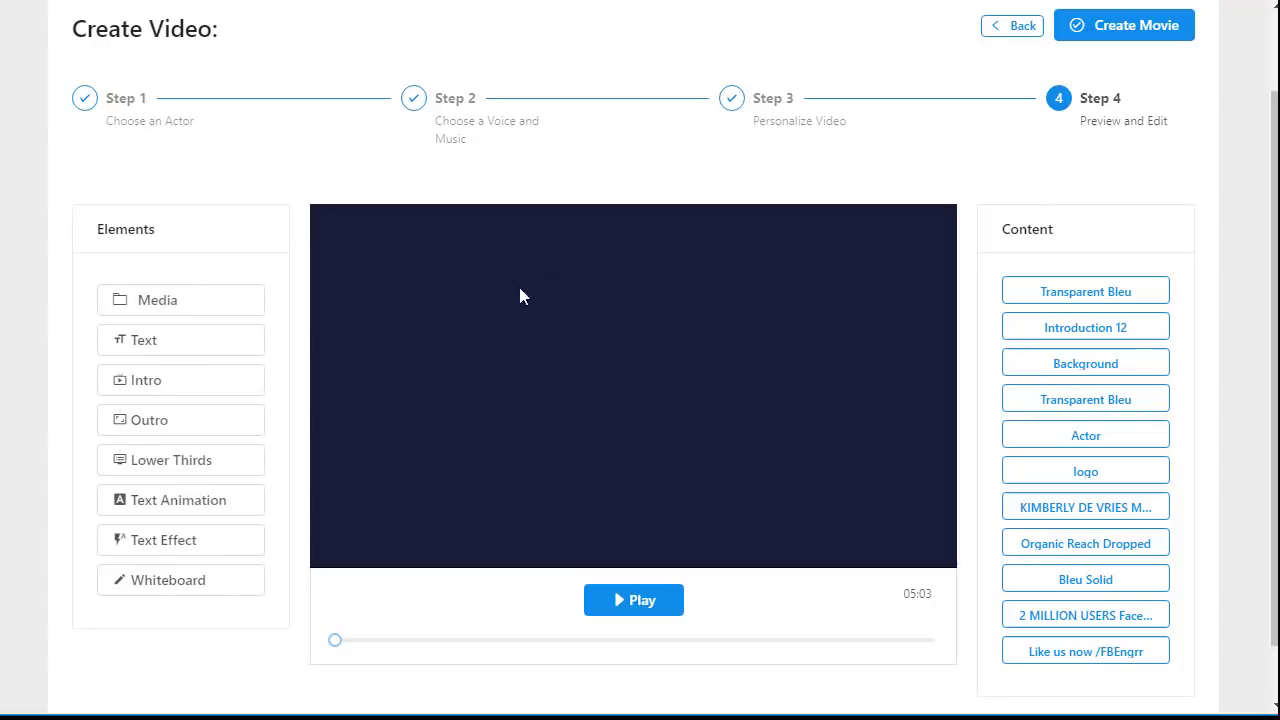
left_click(185, 557)
scroll(825, 400, "down", 1)
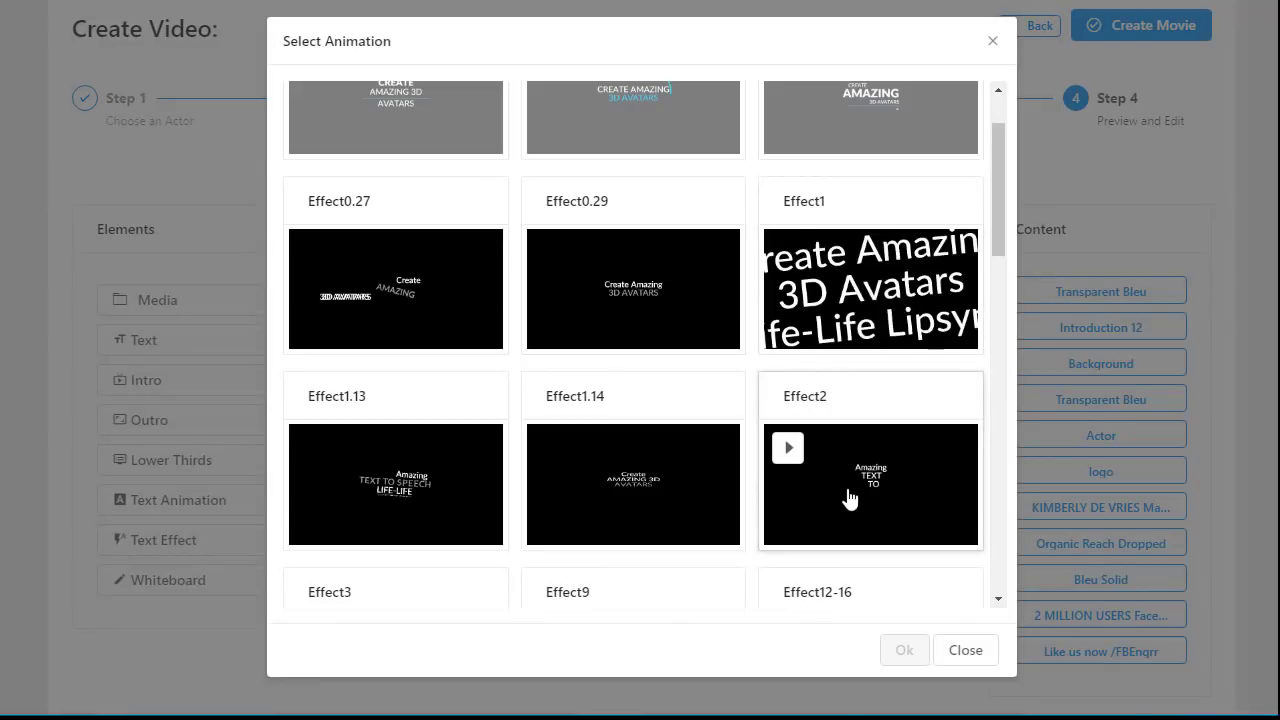
left_click(994, 42)
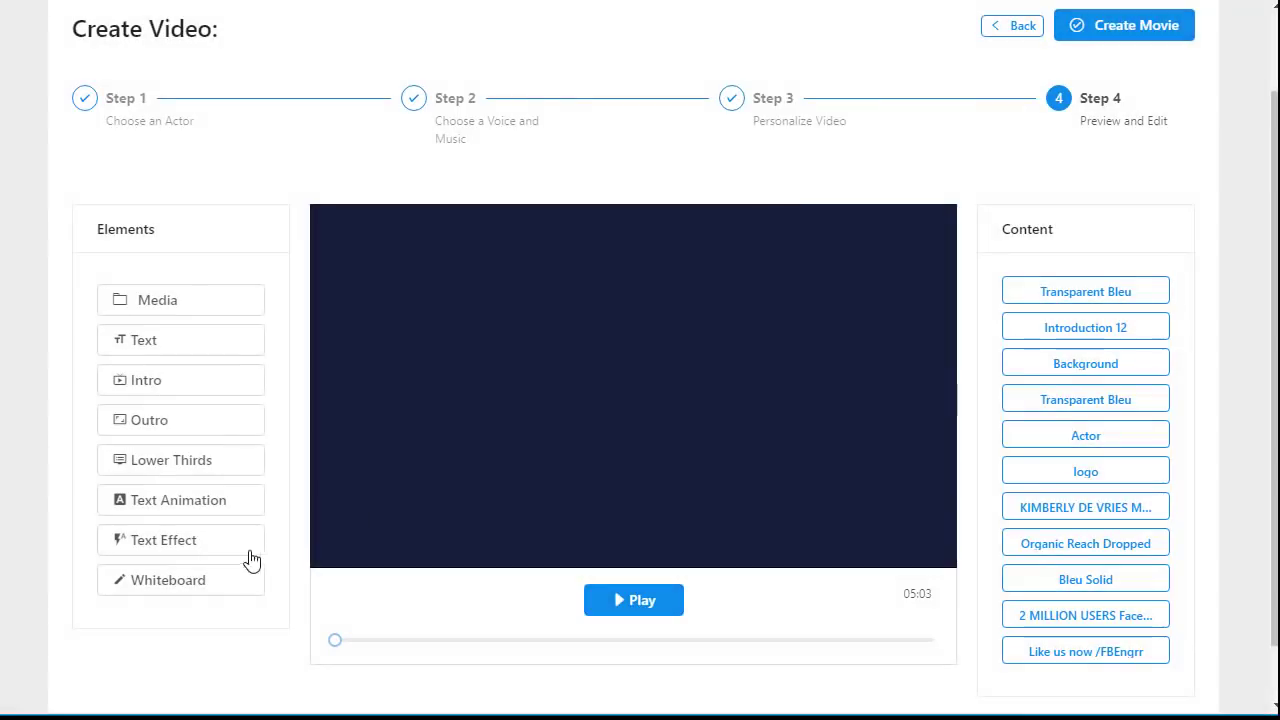
left_click(134, 590)
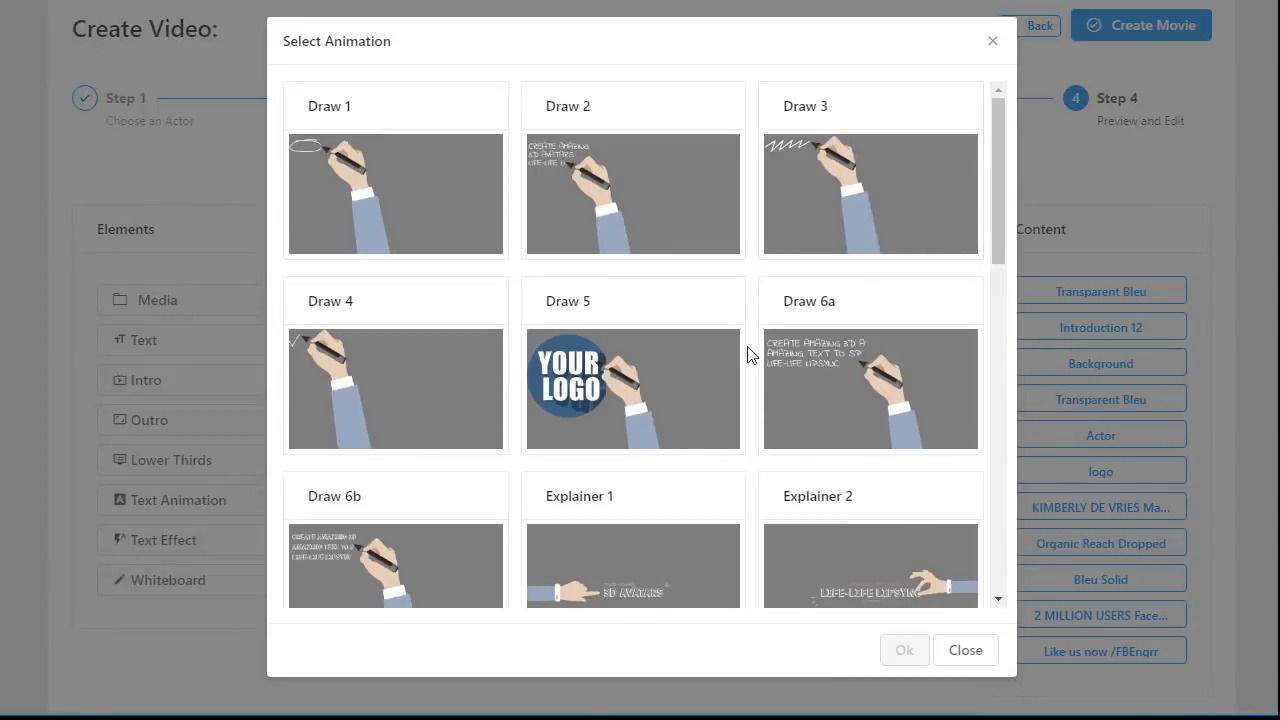
left_click(995, 42)
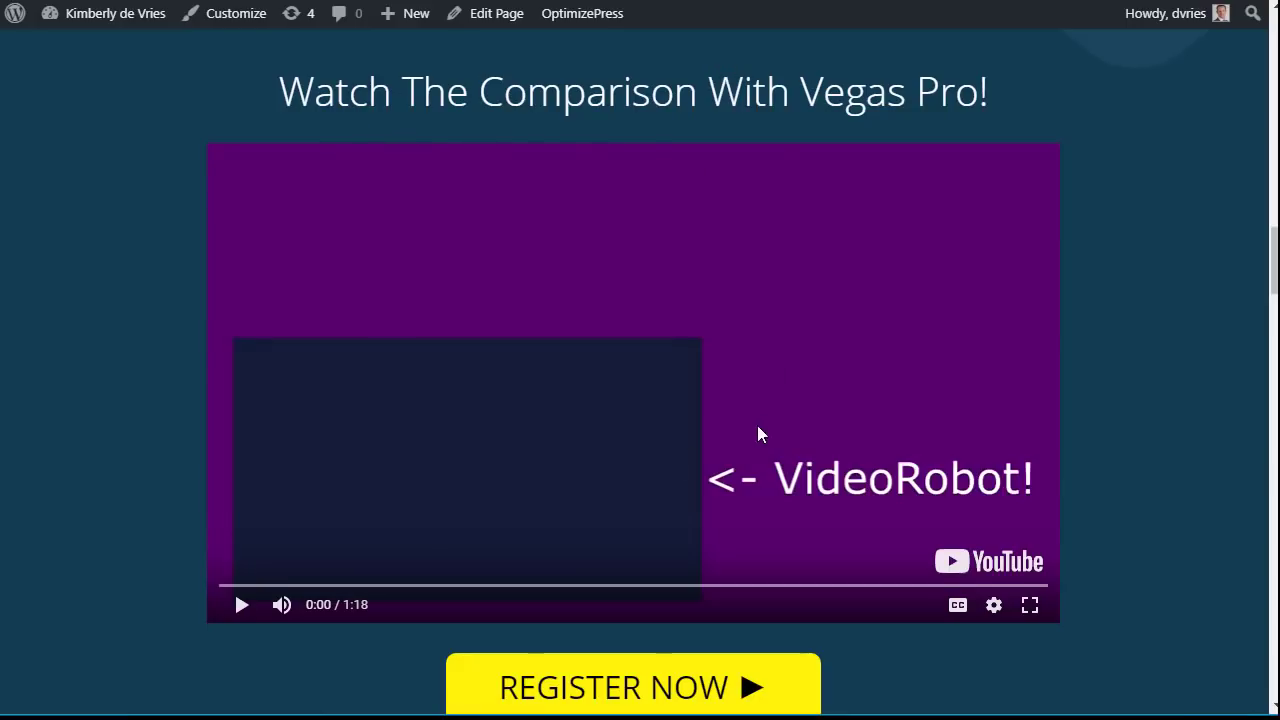
Step: Play the embedded VideoRobot vs Vegas Pro comparison video through to 1:18
left_click(241, 606)
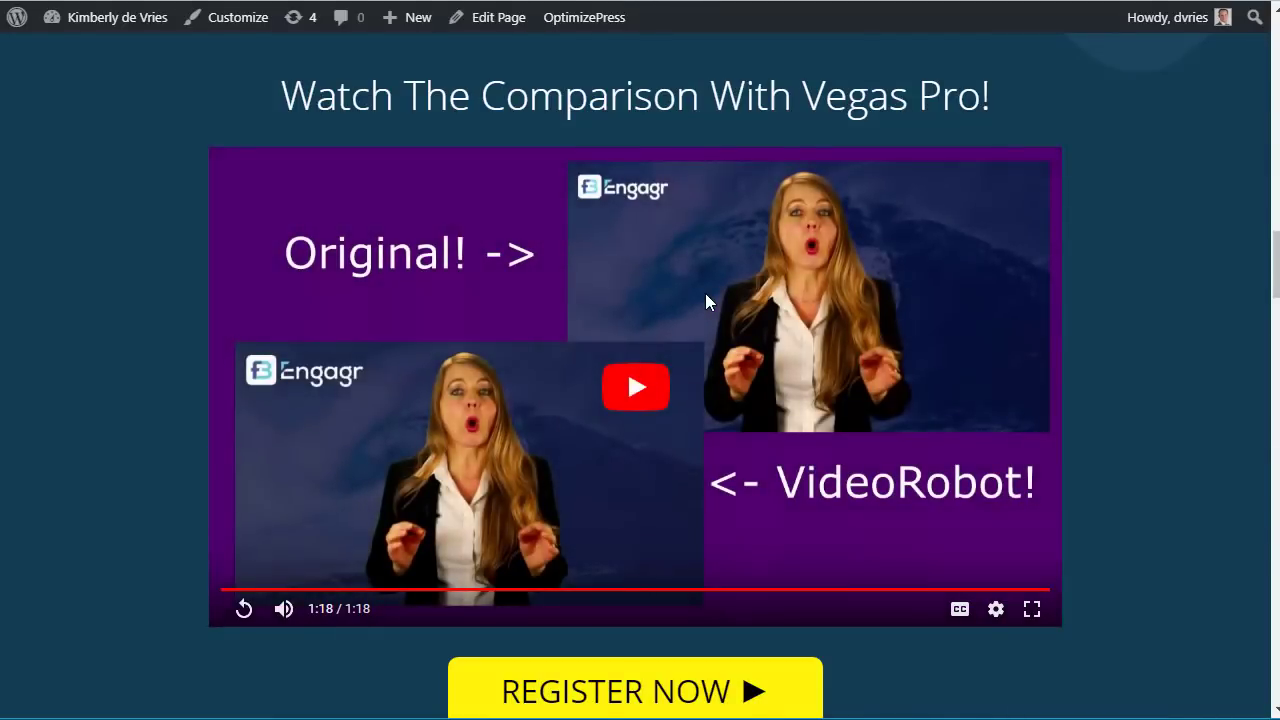
Step: Scroll up to the teal countdown section and highlight the random prize draw sentence
scroll(708, 300, "up", 3)
scroll(720, 297, "up", 3)
scroll(722, 302, "up", 5)
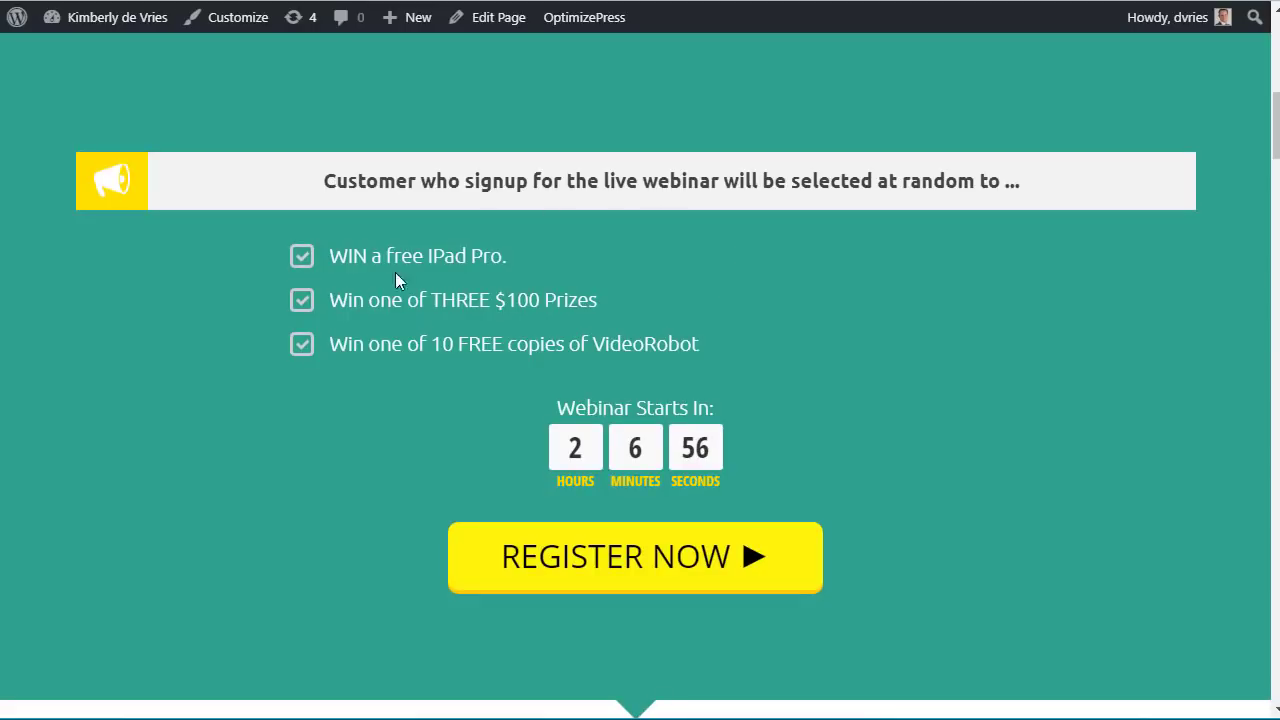
scroll(391, 252, "up", 1)
scroll(391, 258, "down", 1)
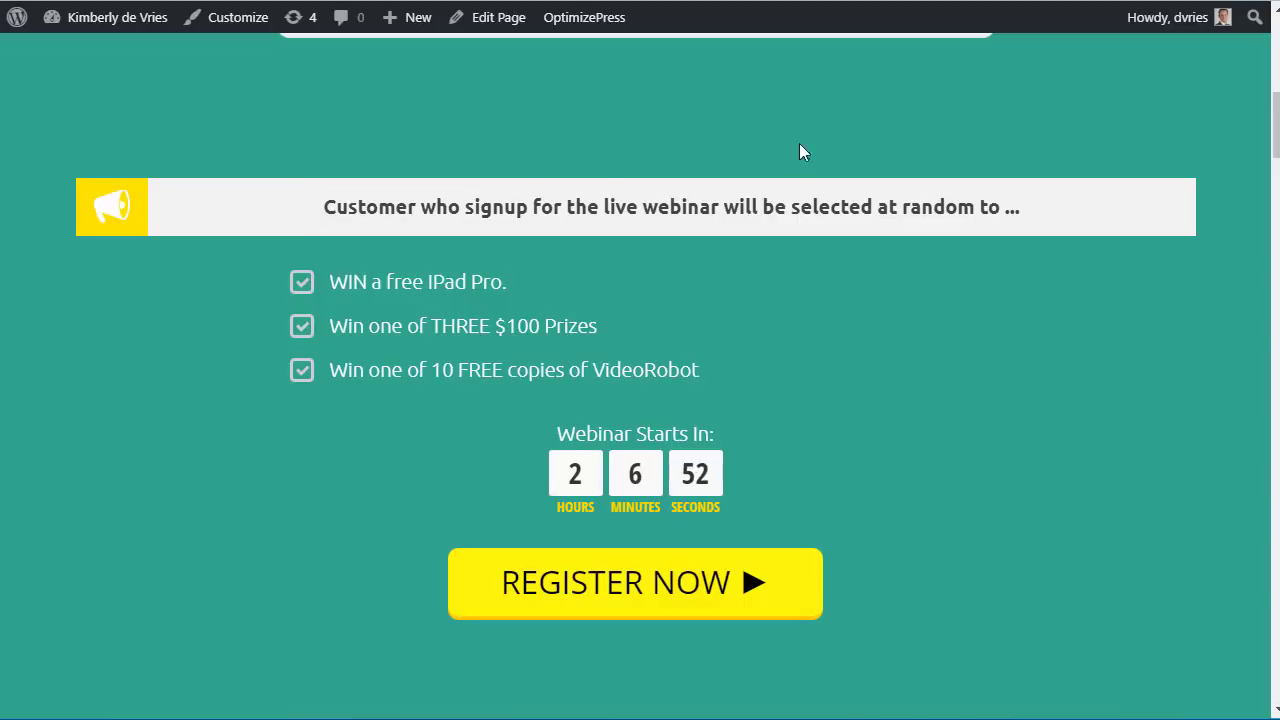
left_click_drag(318, 207, 1040, 205)
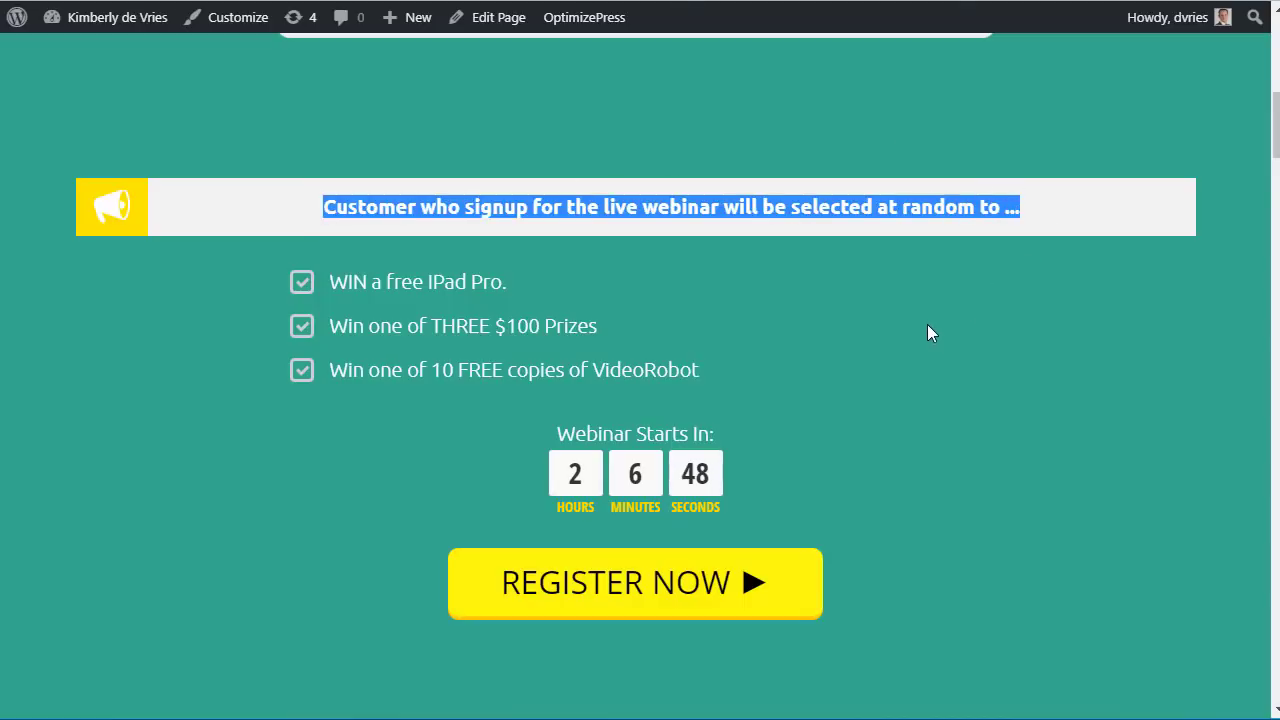
Step: Scroll up and down around the webinar prize section and its countdown
scroll(915, 325, "down", 1)
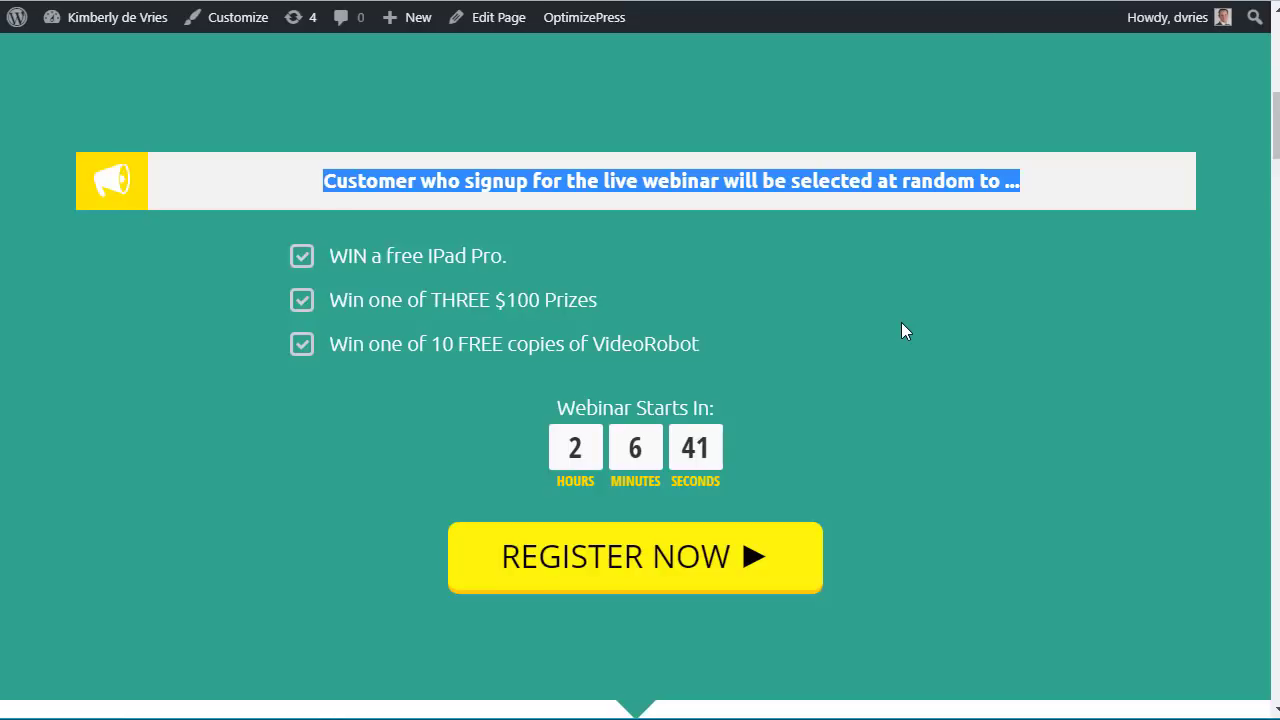
scroll(901, 323, "up", 1)
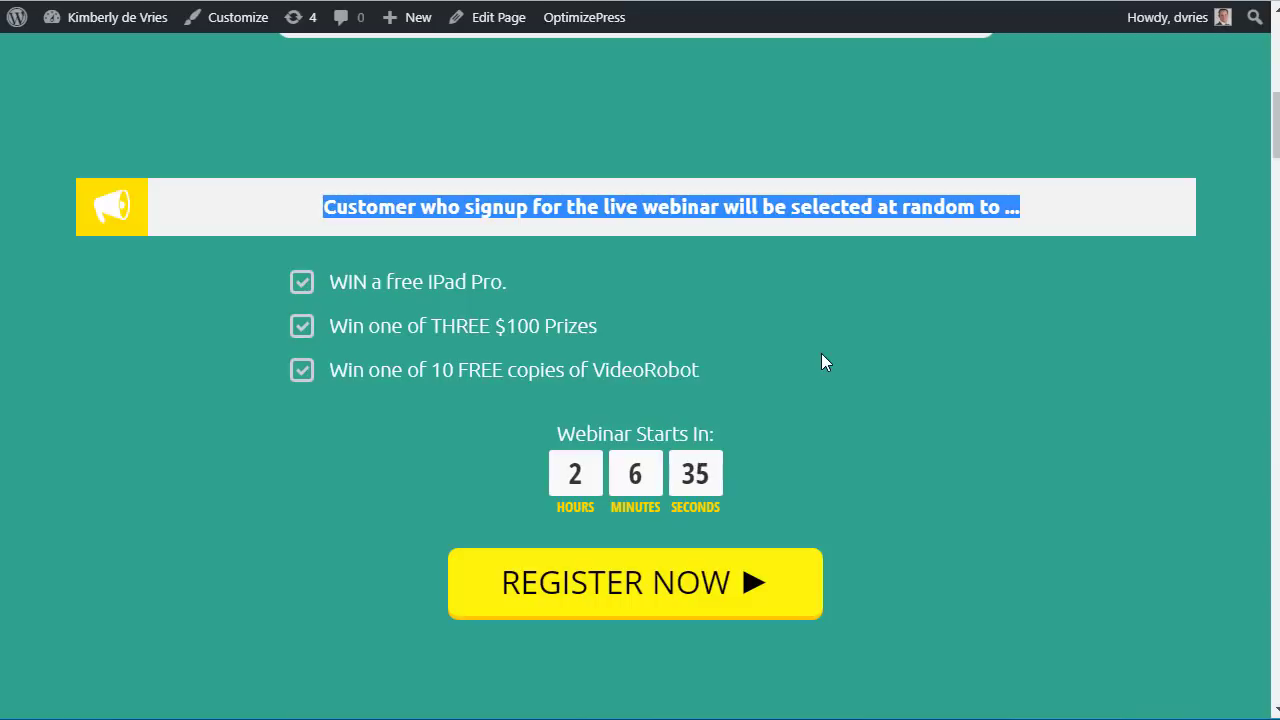
scroll(821, 361, "down", 1)
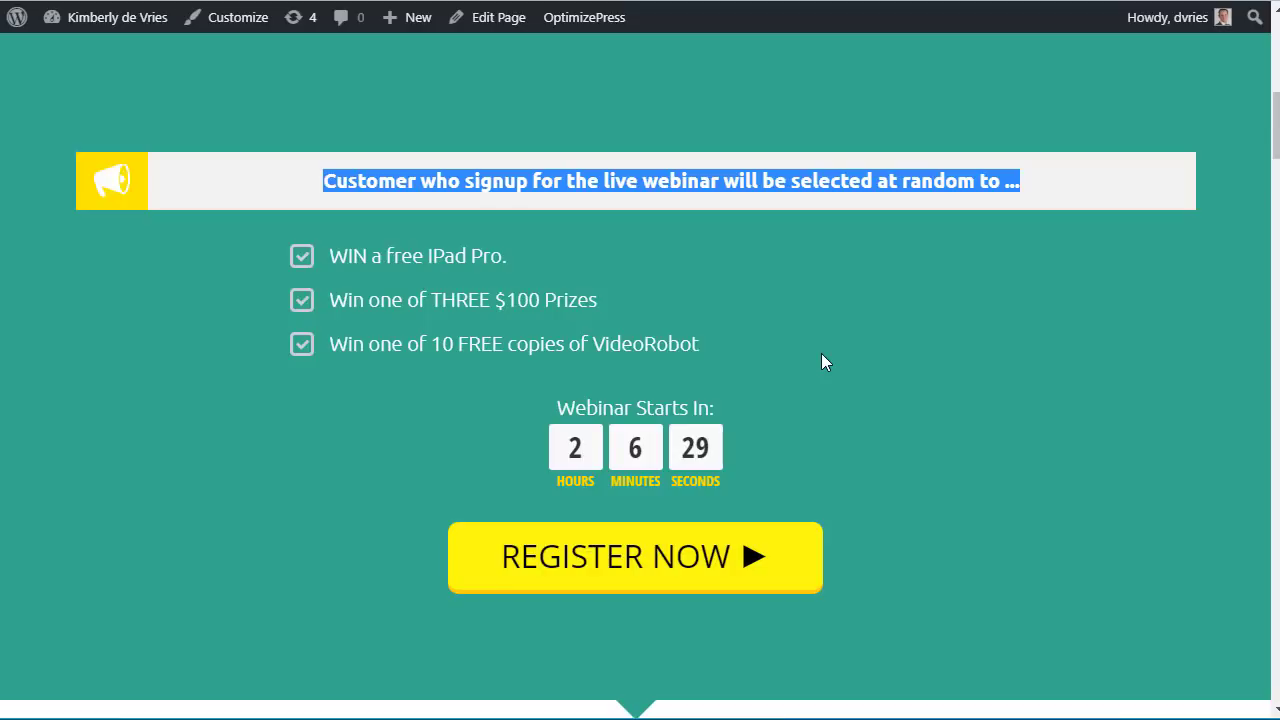
scroll(821, 355, "up", 1)
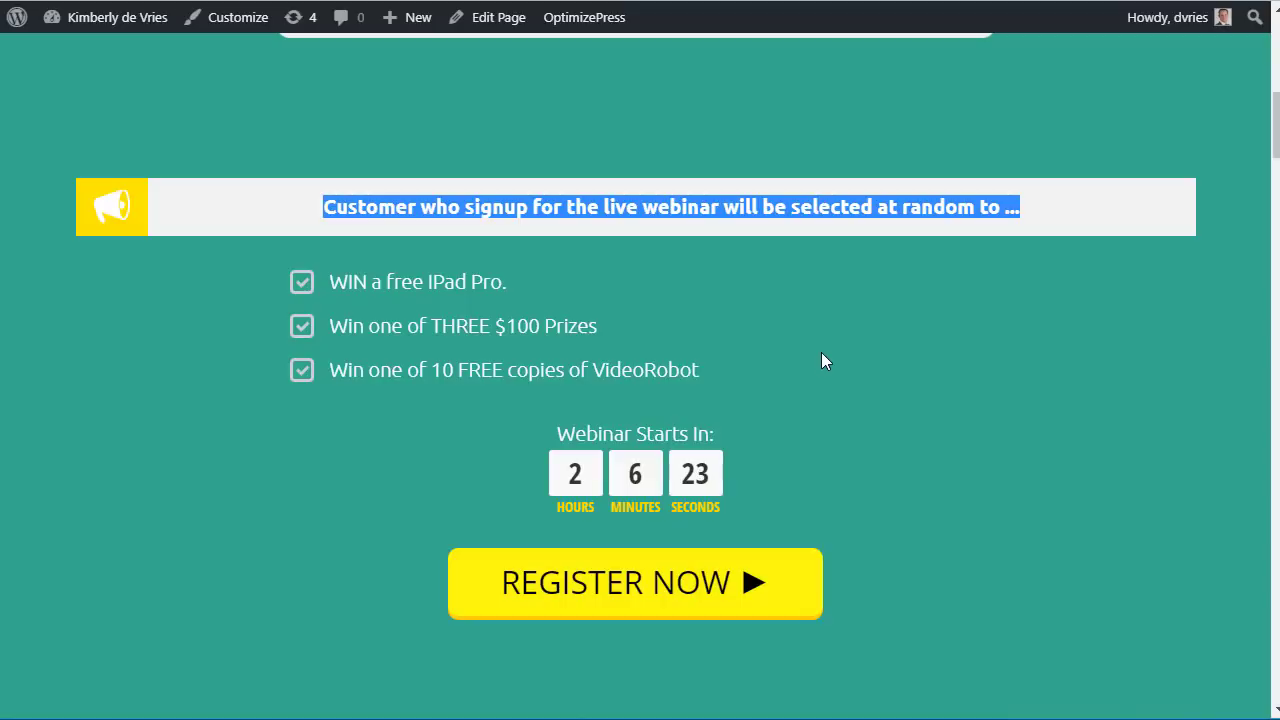
scroll(829, 354, "down", 1)
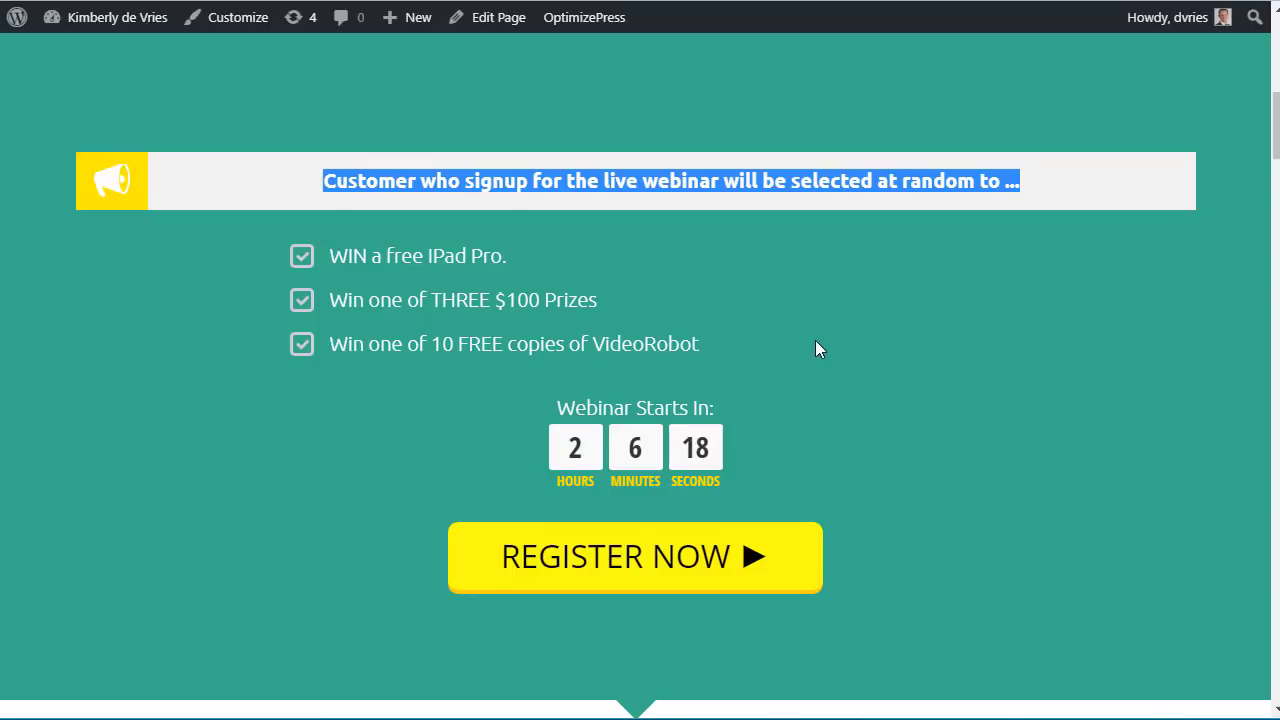
scroll(851, 342, "up", 1)
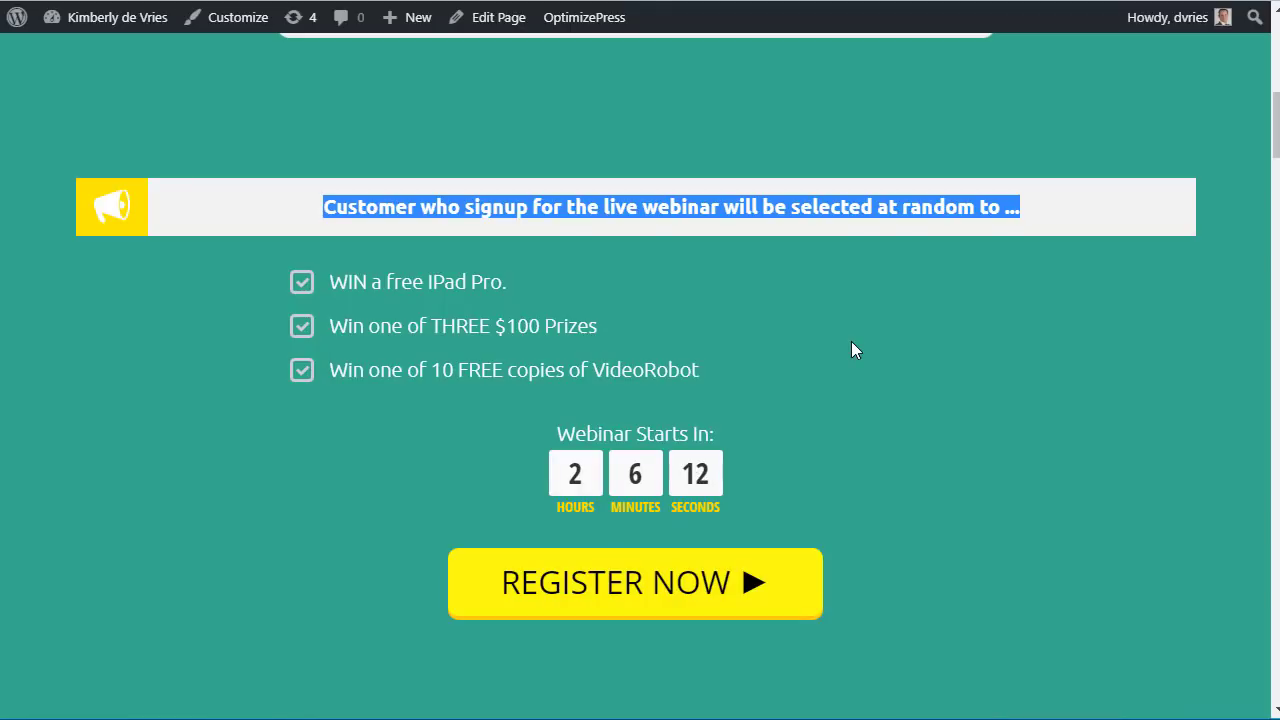
scroll(870, 306, "down", 1)
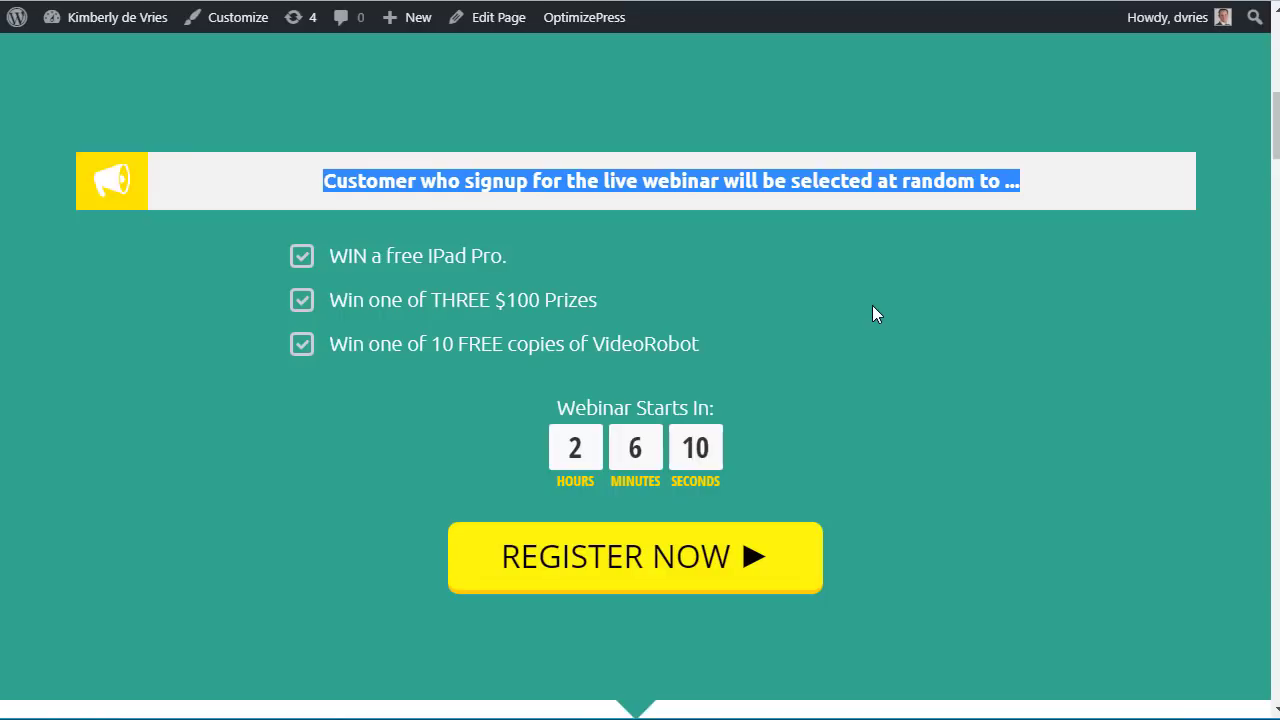